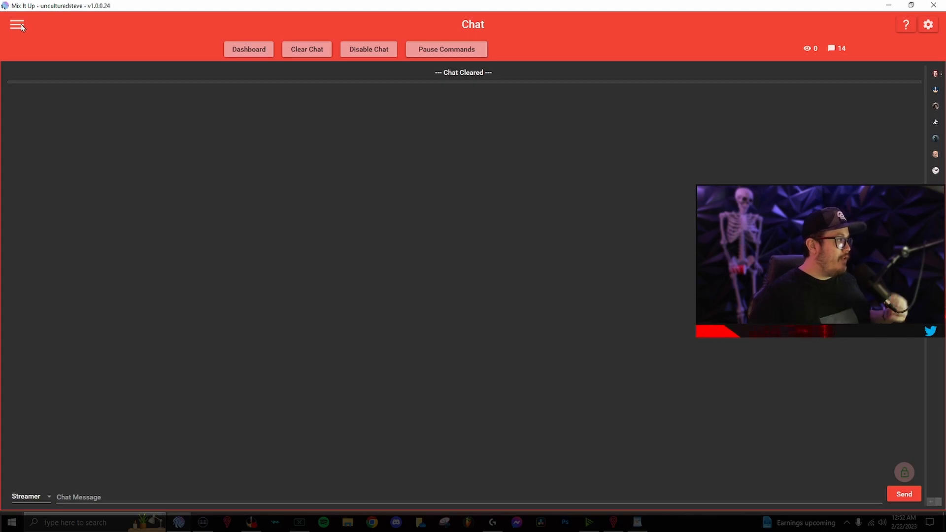
# From the Chat page, open the navigation drawer listing the program's pages.
pyautogui.click(16, 25)
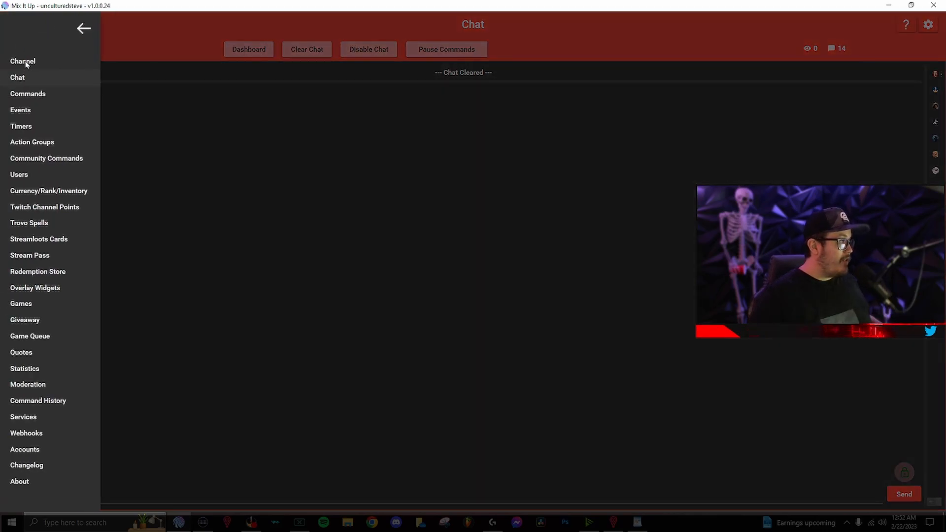
# Go to the Commands page, expand the audio group, and open the AWAKE command editor.
pyautogui.click(50, 93)
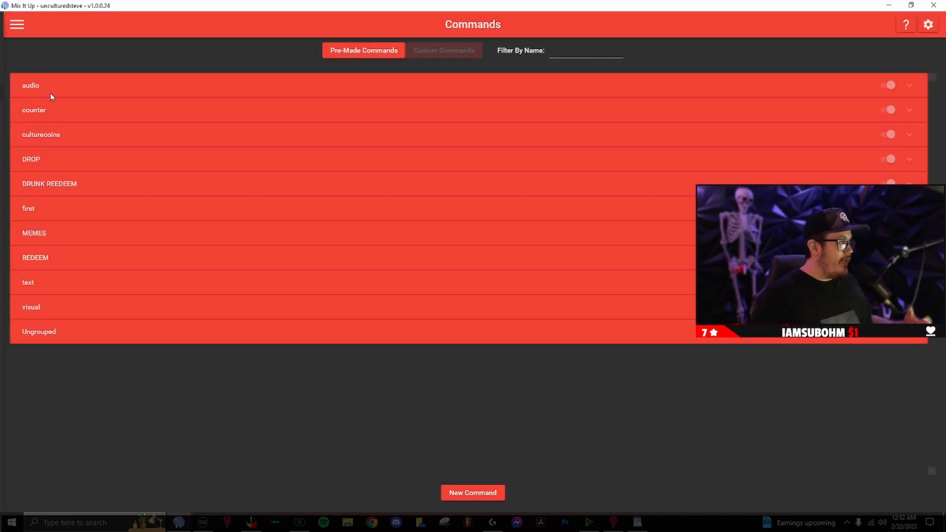
pyautogui.click(206, 90)
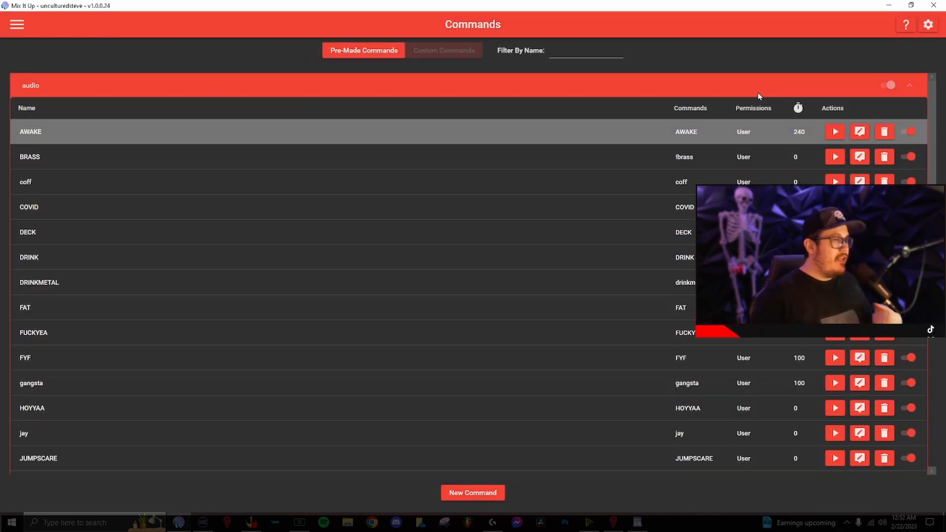
pyautogui.click(857, 133)
pyautogui.moveTo(427, 114); pyautogui.dragTo(364, 106)
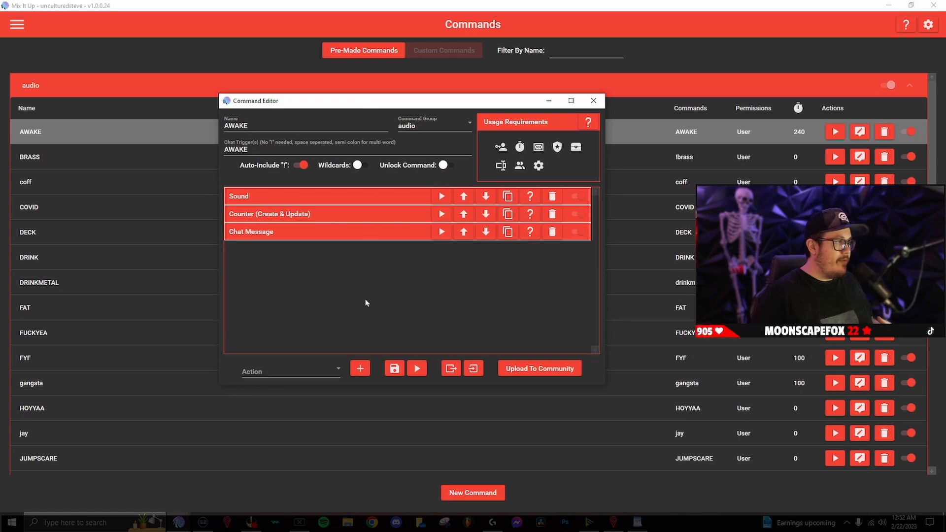
# Browse AWAKE's list of action types without choosing one, then close the editor.
pyautogui.click(289, 371)
pyautogui.scroll(-2, 297, 277)
pyautogui.scroll(2, 298, 276)
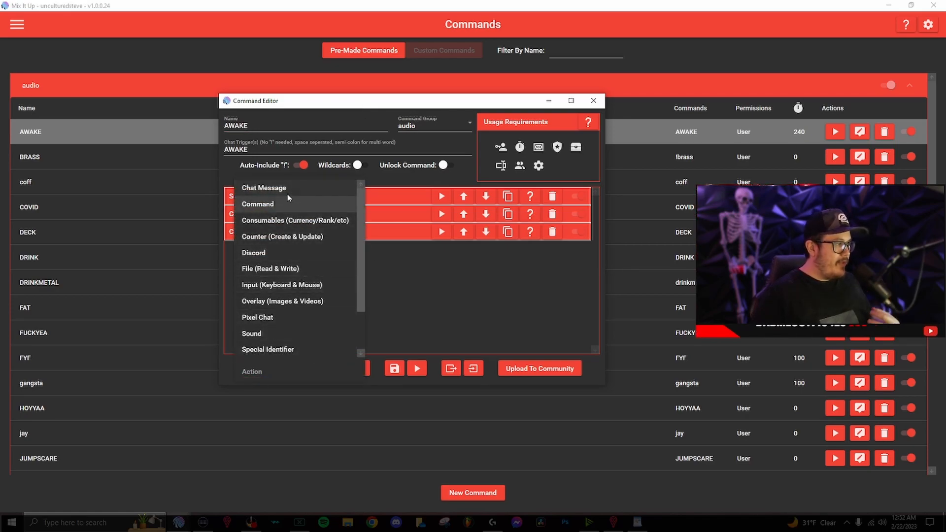
pyautogui.scroll(-1, 289, 245)
pyautogui.scroll(1, 289, 245)
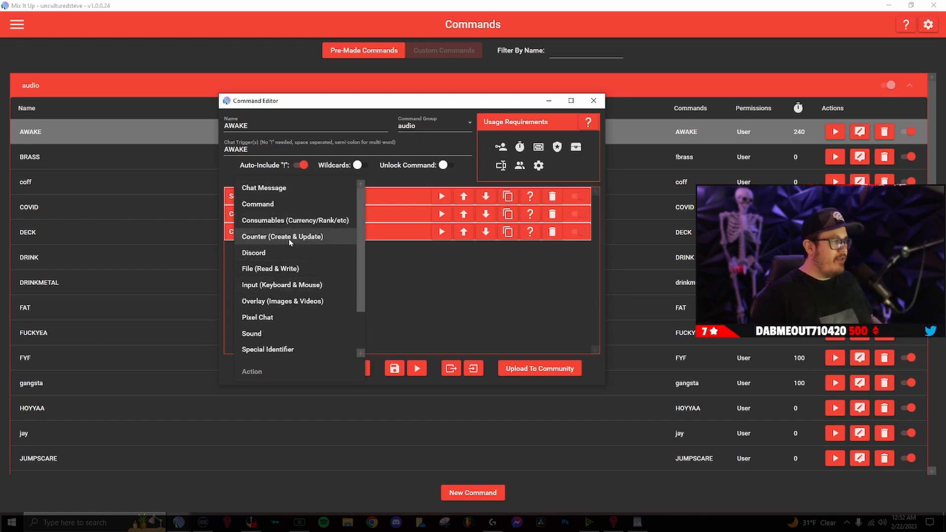
pyautogui.scroll(-1, 294, 236)
pyautogui.scroll(-1, 295, 236)
pyautogui.scroll(1, 293, 236)
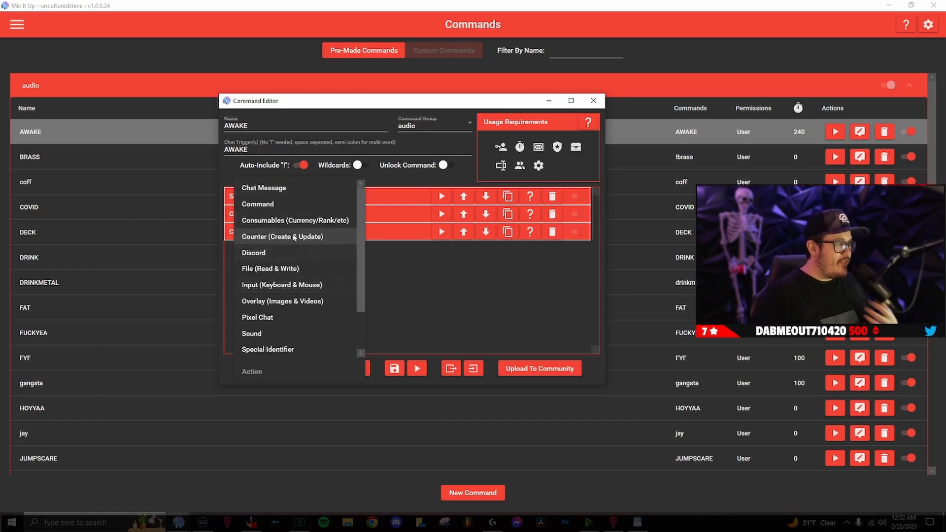
pyautogui.scroll(-1, 287, 214)
pyautogui.scroll(1, 283, 210)
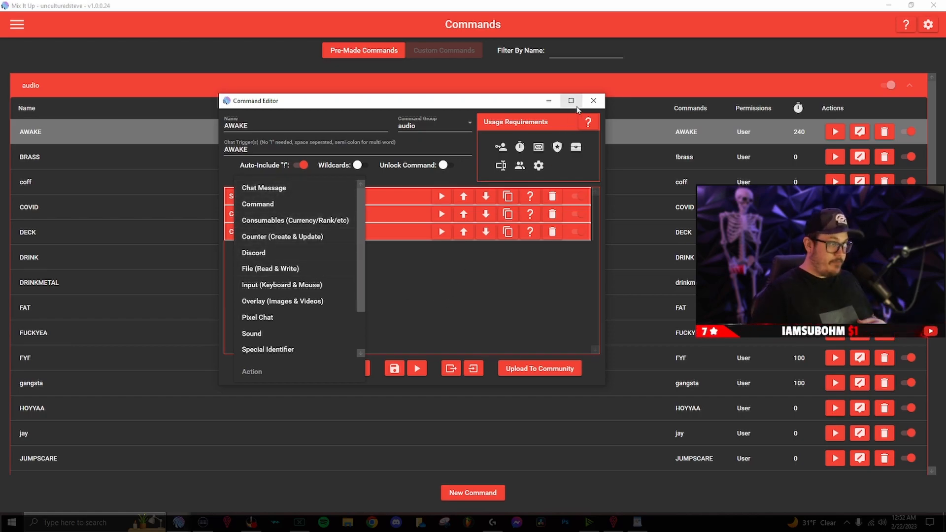
pyautogui.click(670, 63)
pyautogui.click(594, 100)
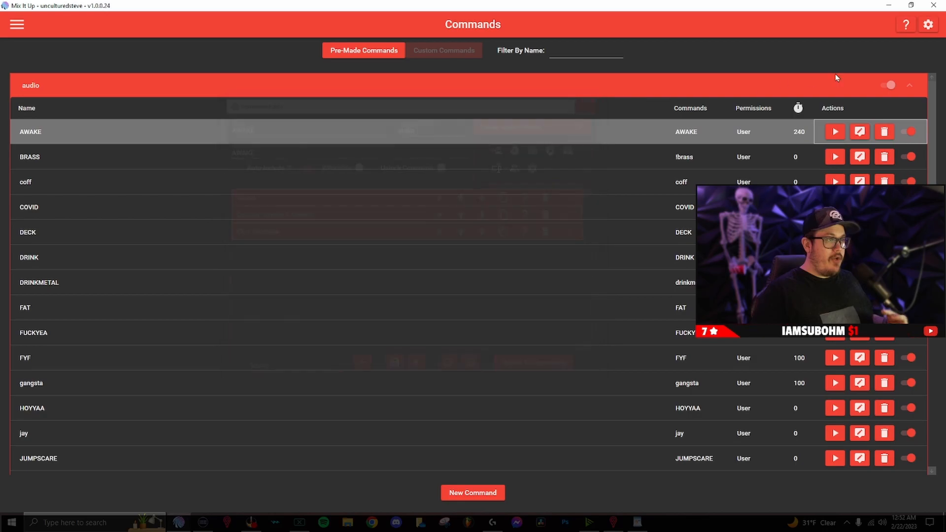
pyautogui.click(928, 24)
pyautogui.scroll(1, 321, 107)
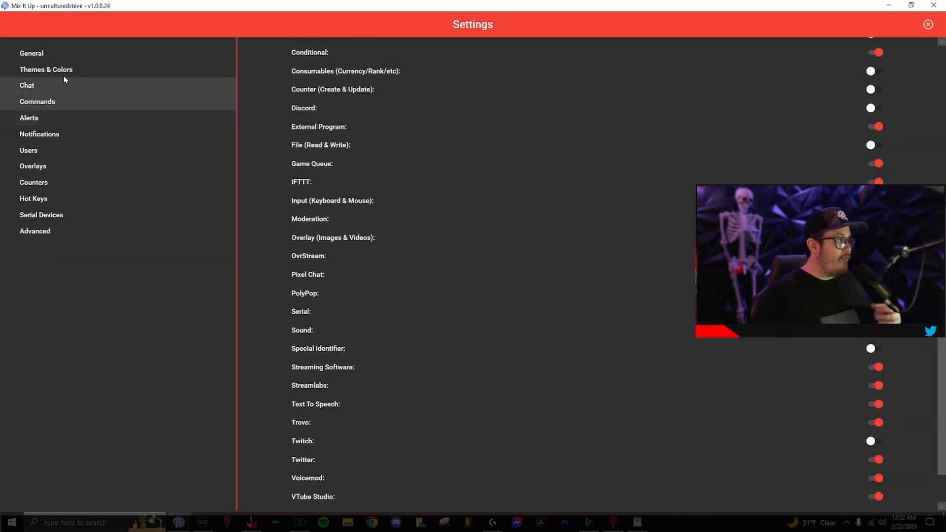
pyautogui.click(114, 46)
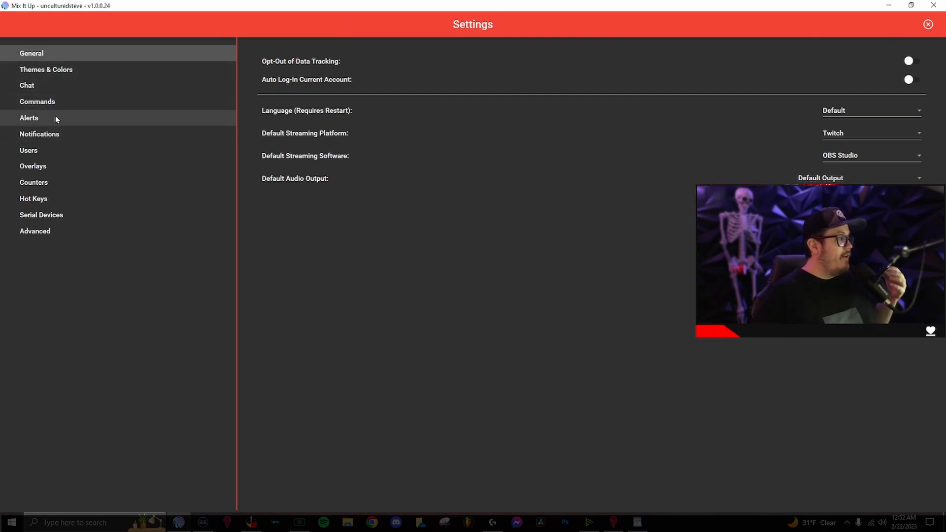
pyautogui.click(58, 103)
pyautogui.scroll(5, 455, 147)
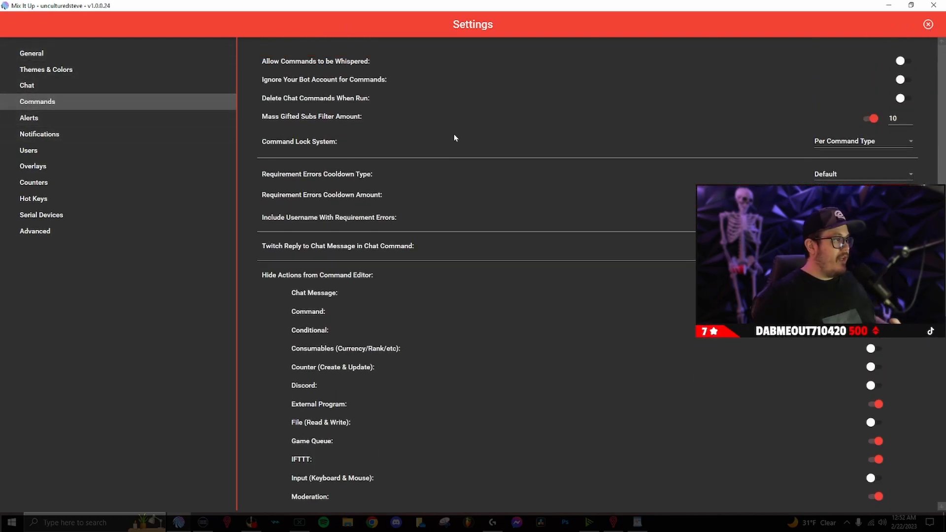
pyautogui.scroll(-3, 454, 138)
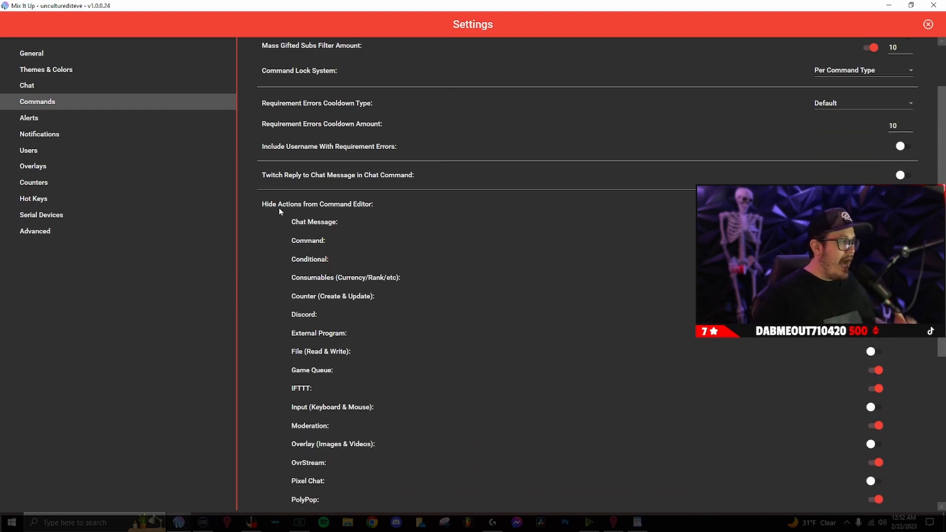
pyautogui.scroll(-10, 377, 209)
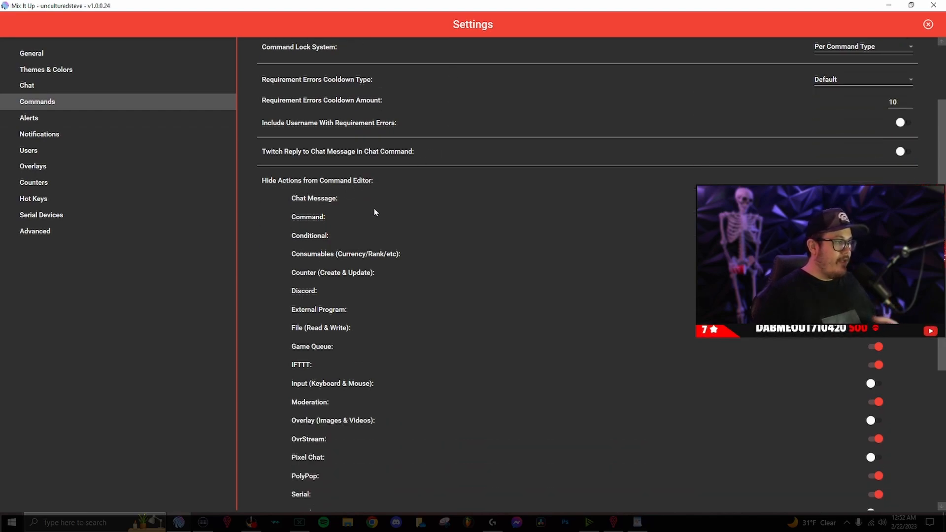
pyautogui.scroll(-1, 374, 212)
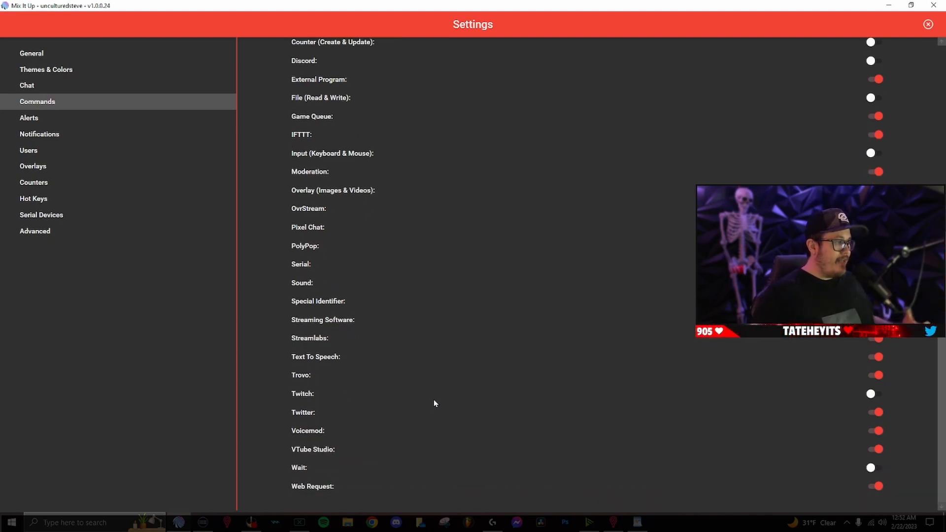
pyautogui.scroll(5, 471, 365)
pyautogui.scroll(-1, 471, 365)
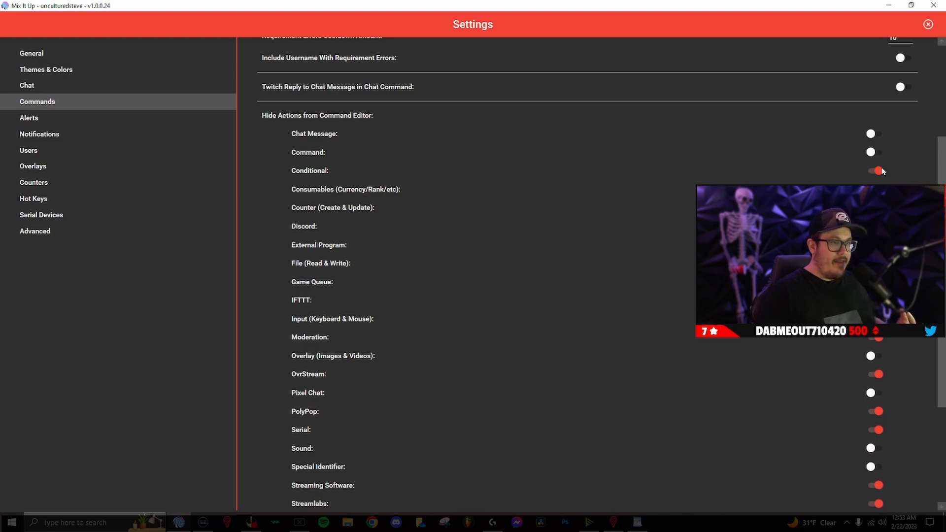
pyautogui.scroll(-1, 880, 170)
pyautogui.scroll(-3, 877, 172)
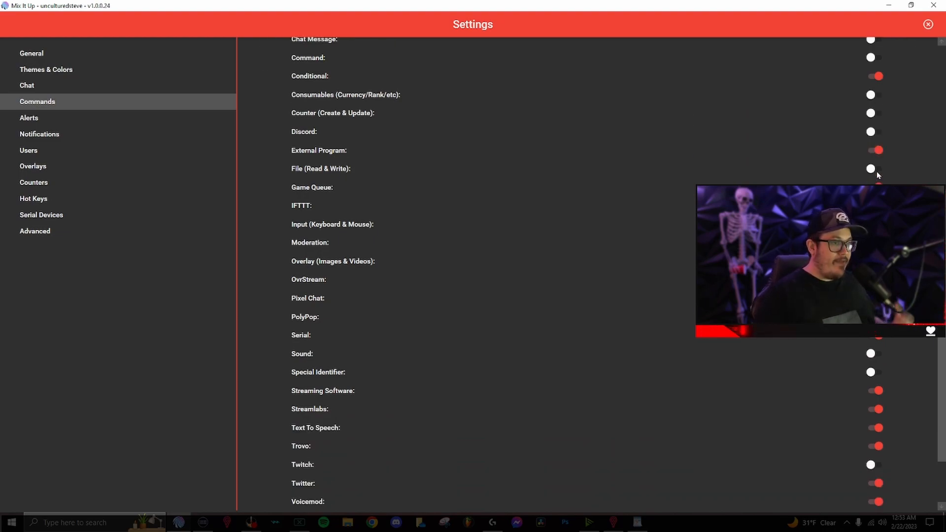
pyautogui.scroll(-3, 877, 173)
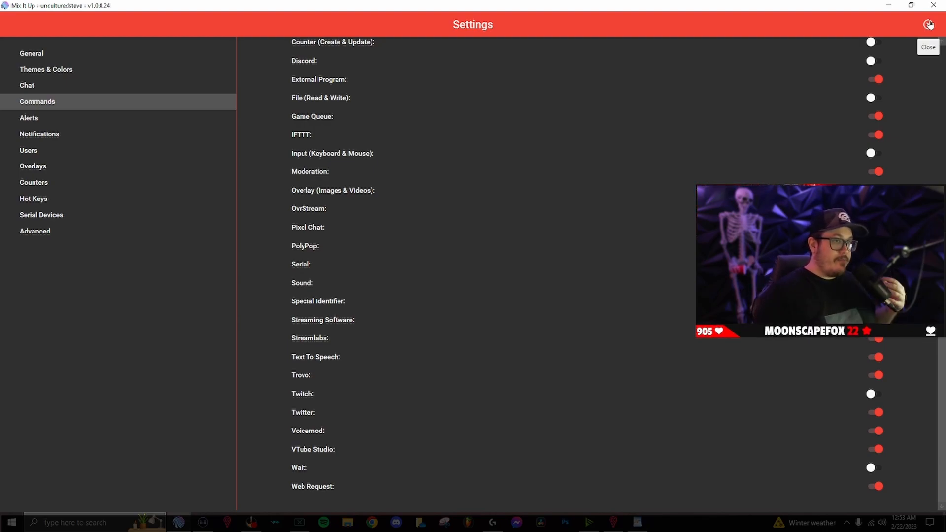
pyautogui.scroll(5, 688, 272)
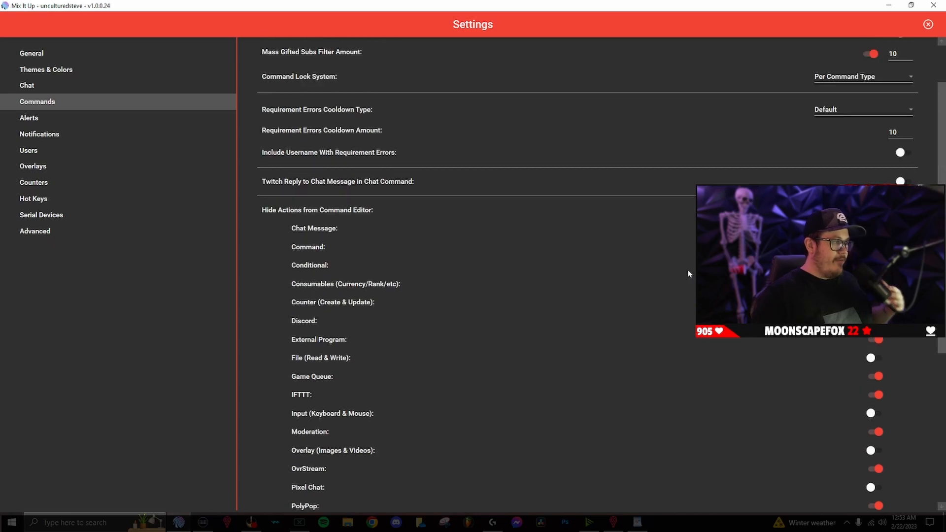
pyautogui.scroll(-4, 688, 280)
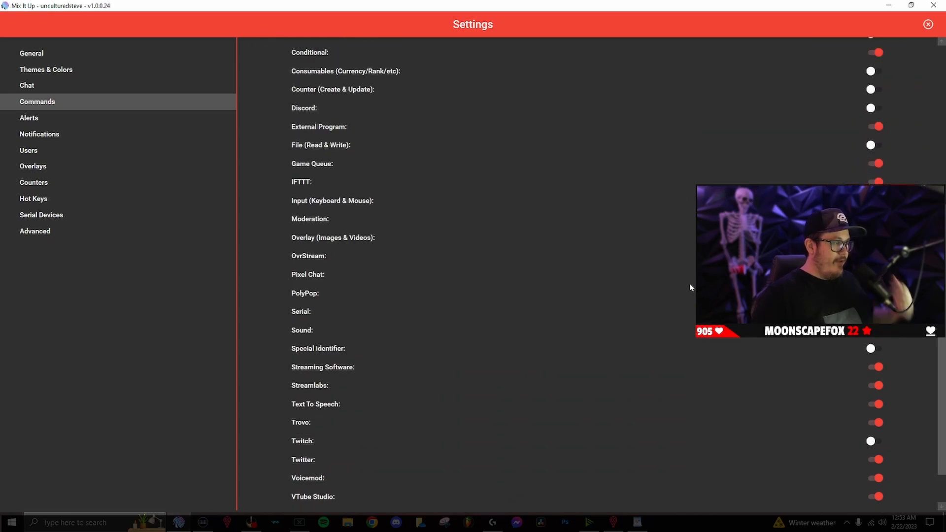
pyautogui.click(928, 25)
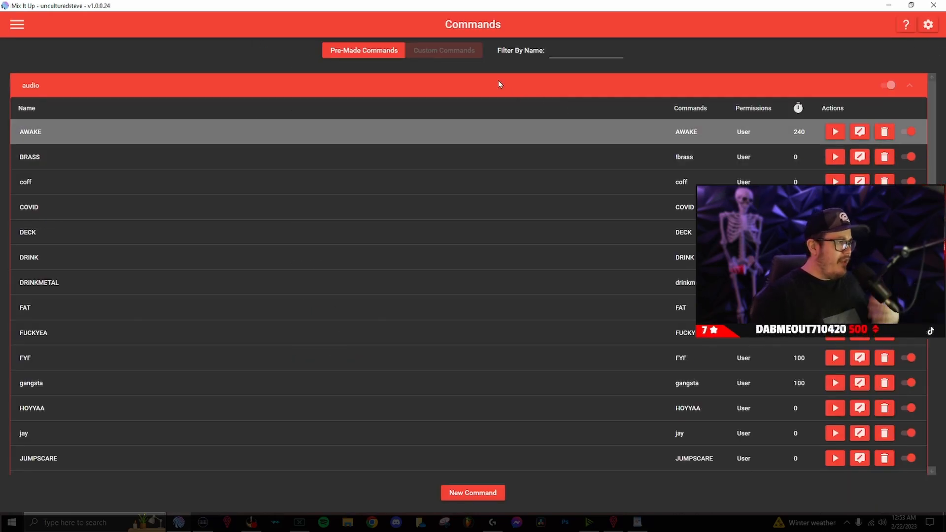
# Collapse the audio command group and bring up the navigation drawer.
pyautogui.click(483, 88)
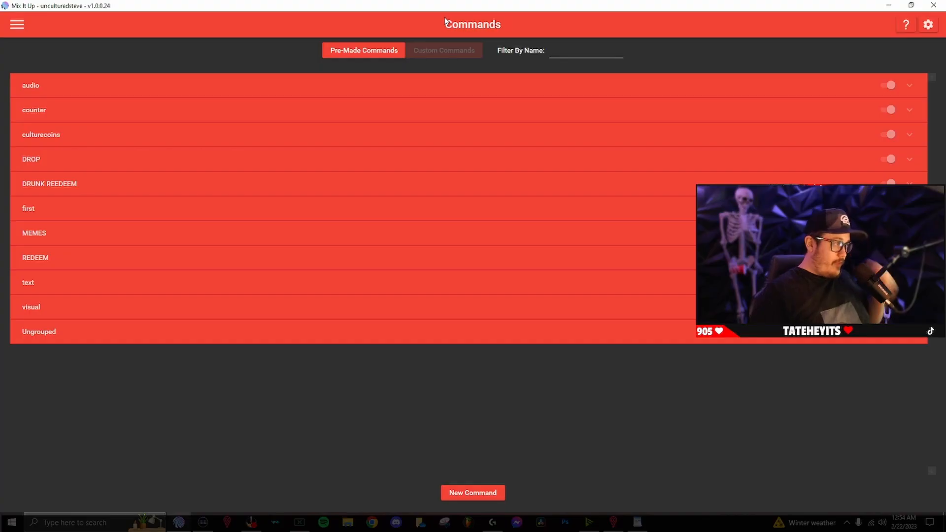
pyautogui.click(17, 24)
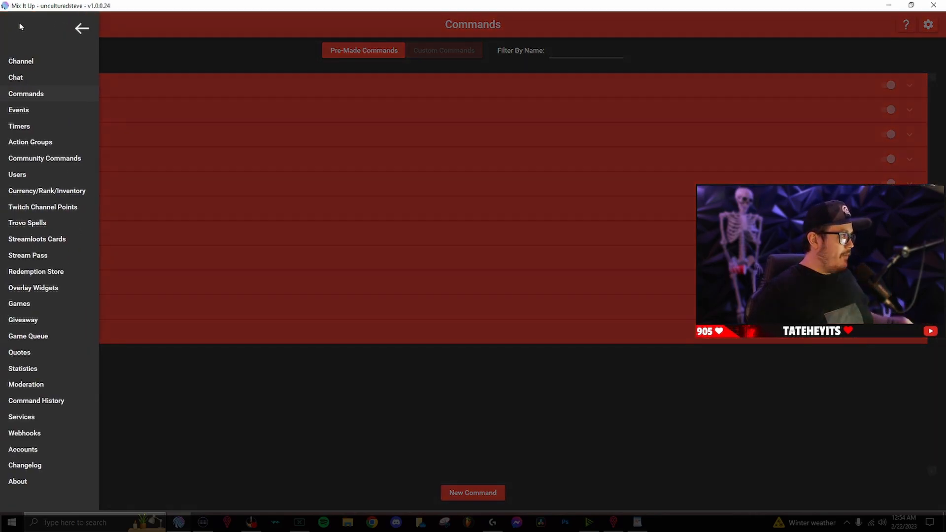
# Switch to the Action Groups page showing MEMES, RANDOM THOUGHT, SHOOT YOUR SHOT and win culturecoins.
pyautogui.click(51, 140)
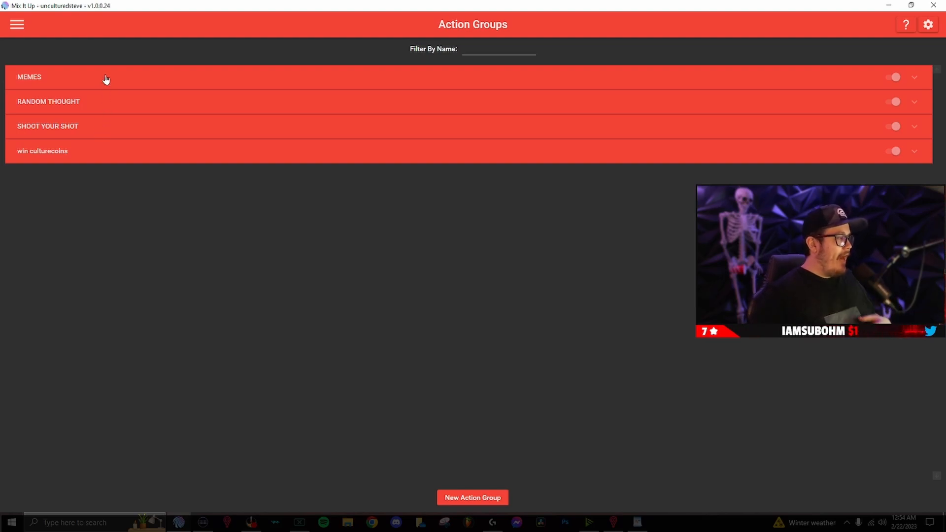
# Expand SHOOT YOUR SHOT, scroll through its random Sound actions in the editor, then close it.
pyautogui.click(112, 128)
pyautogui.click(865, 168)
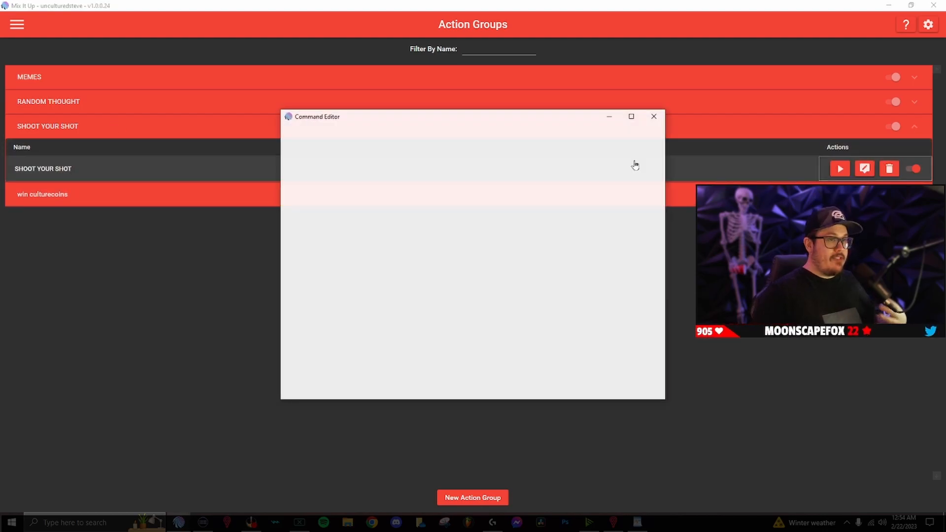
pyautogui.moveTo(655, 177)
pyautogui.mouseDown()
pyautogui.moveTo(662, 250)
pyautogui.moveTo(649, 310)
pyautogui.moveTo(655, 183)
pyautogui.mouseUp()
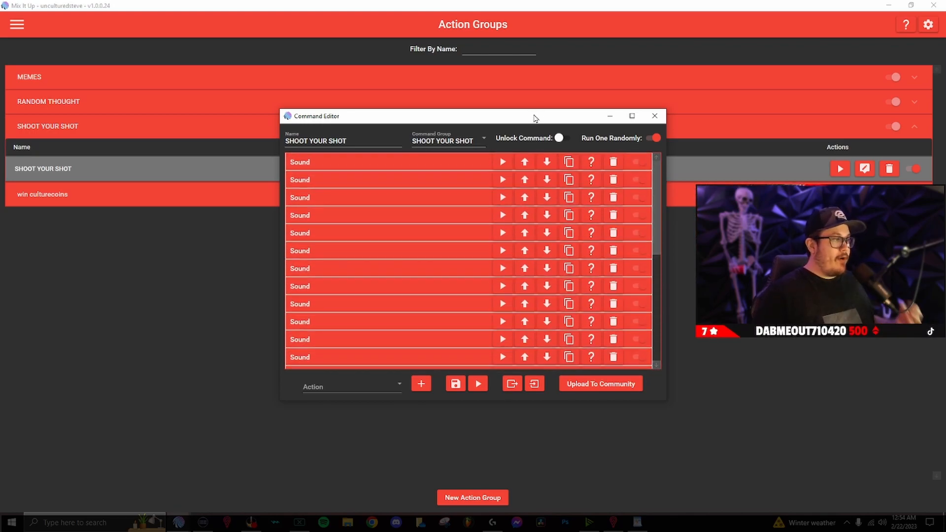
pyautogui.moveTo(658, 182); pyautogui.dragTo(662, 307)
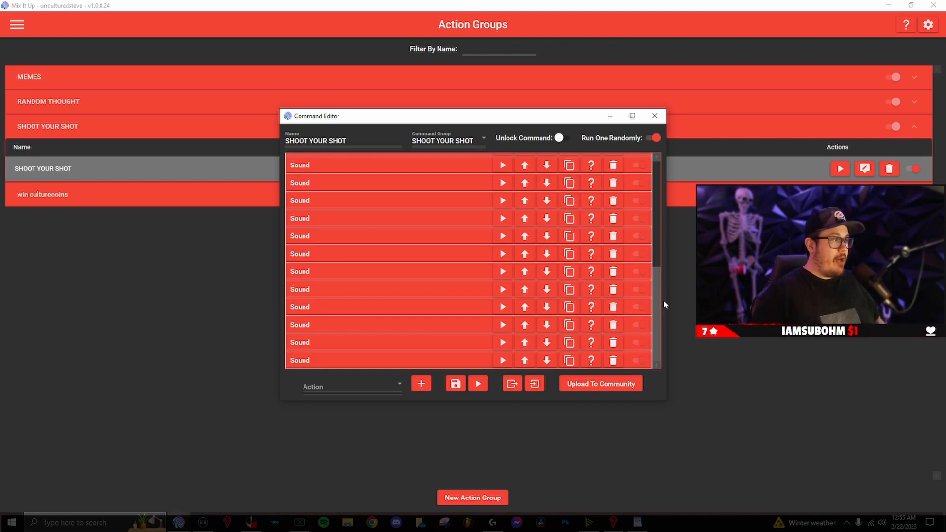
pyautogui.moveTo(658, 282); pyautogui.dragTo(661, 152)
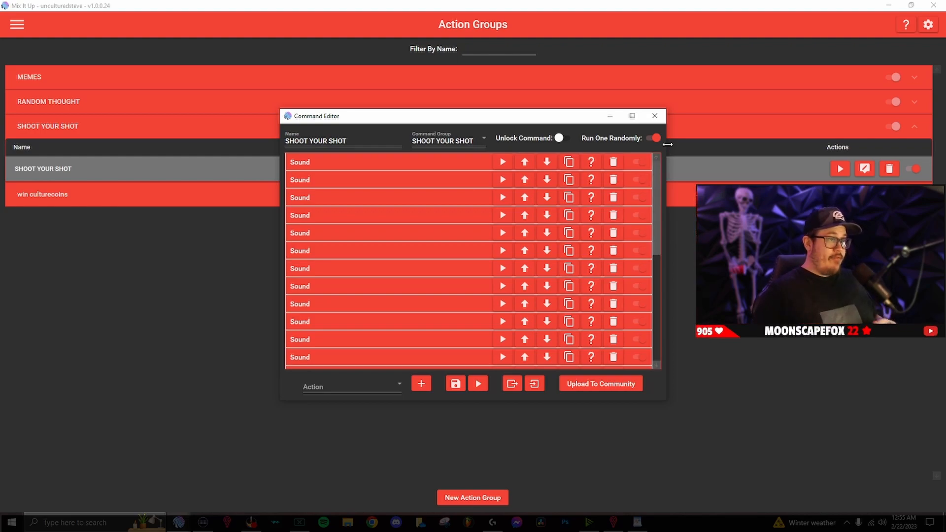
pyautogui.click(656, 117)
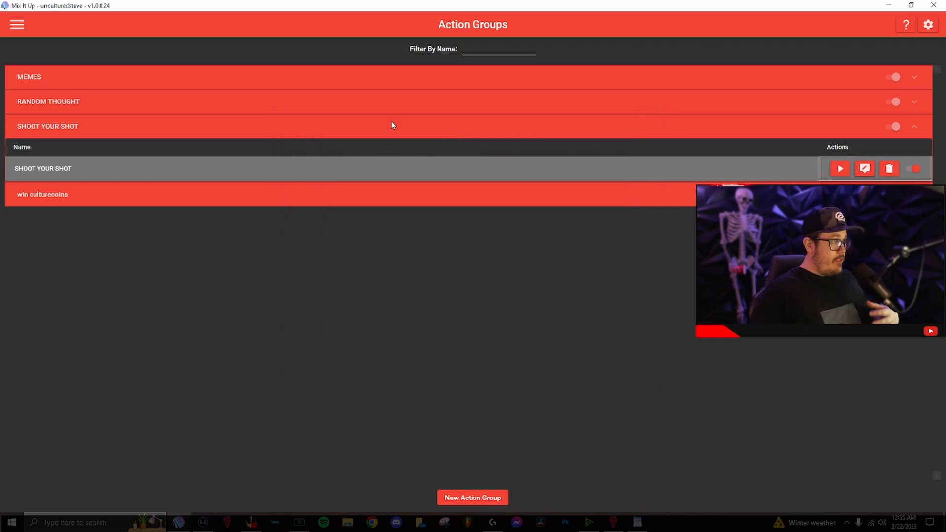
# Test-run the SHOOT YOUR SHOT action group, then fold it back up.
pyautogui.click(841, 169)
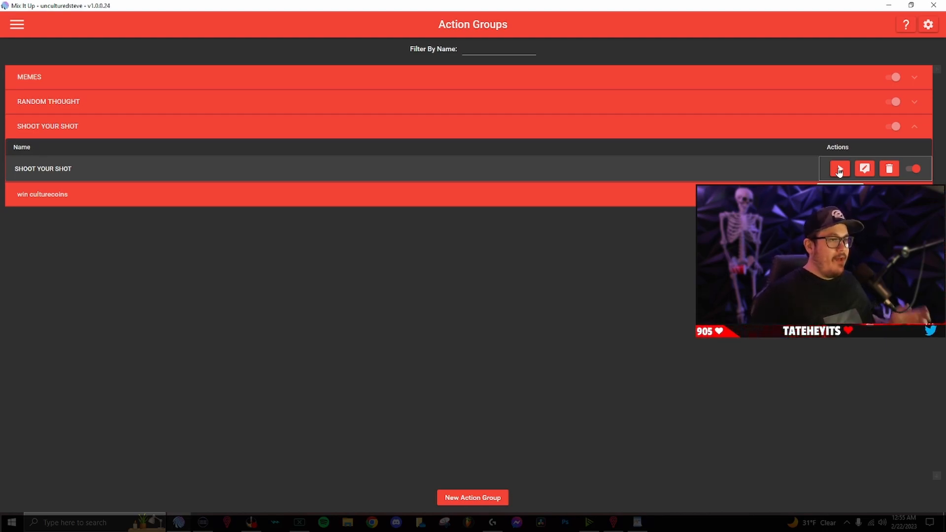
pyautogui.click(726, 132)
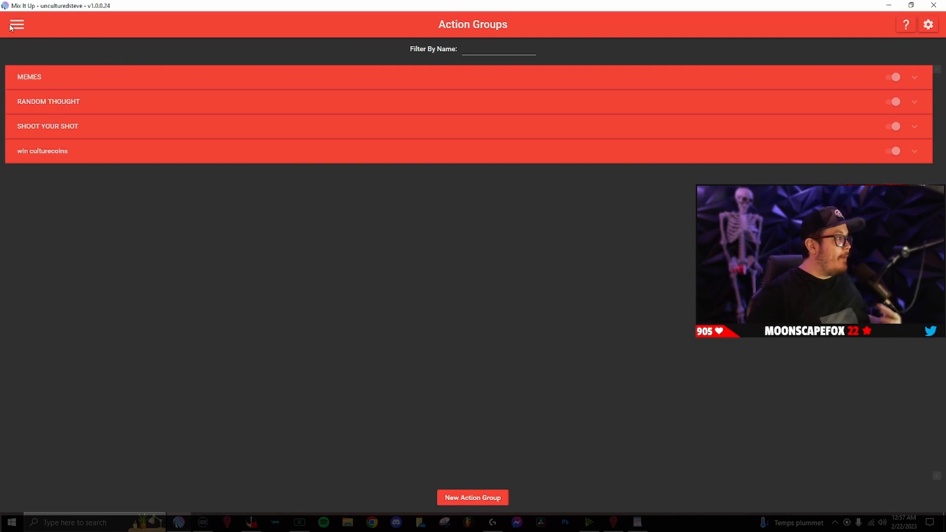
# Go to Timers, expand the Ungrouped timers, and open the COMMAND timer for editing.
pyautogui.click(17, 24)
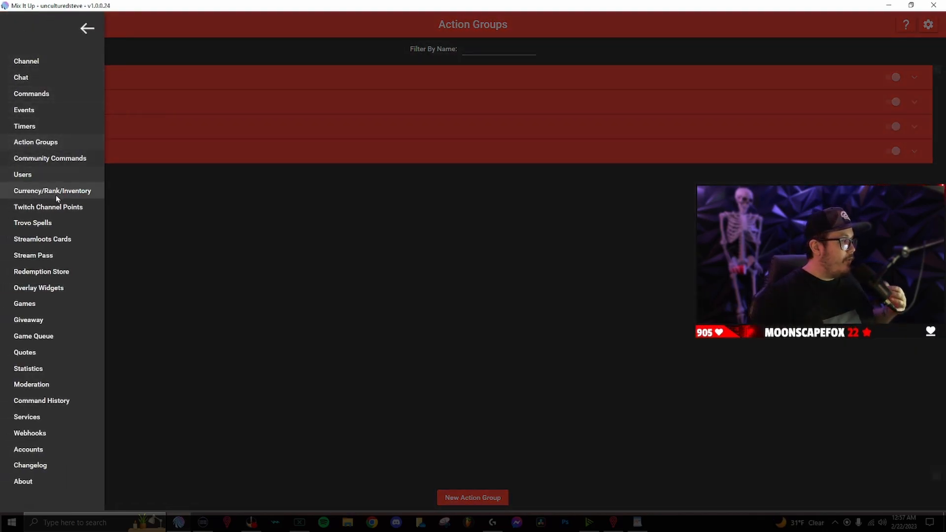
pyautogui.click(49, 126)
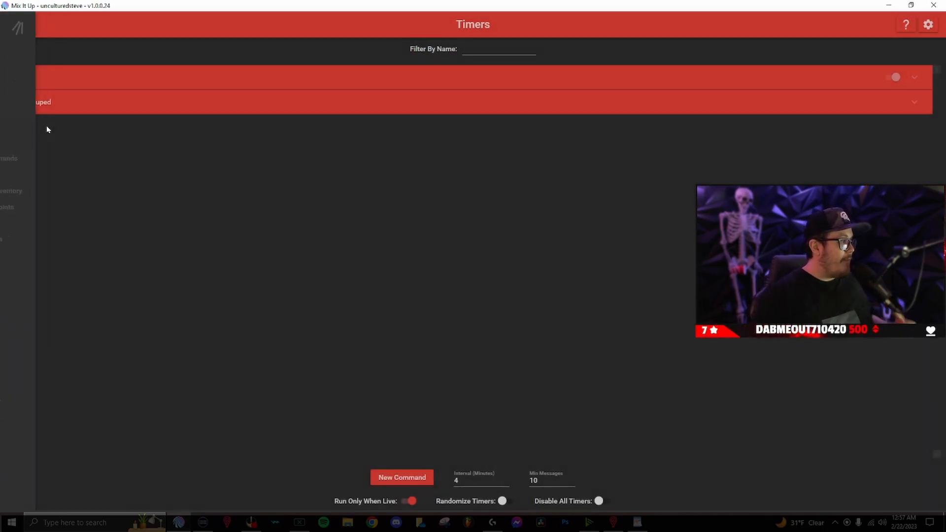
pyautogui.click(138, 105)
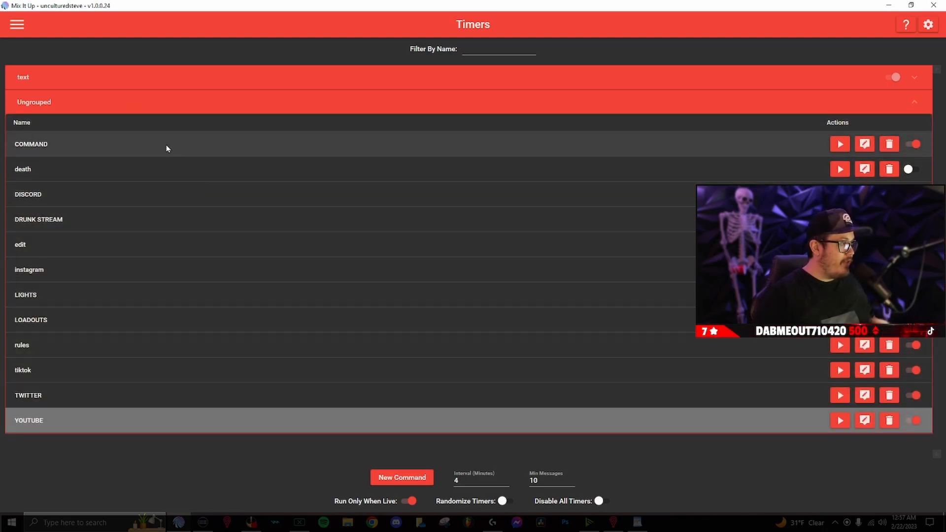
pyautogui.click(168, 148)
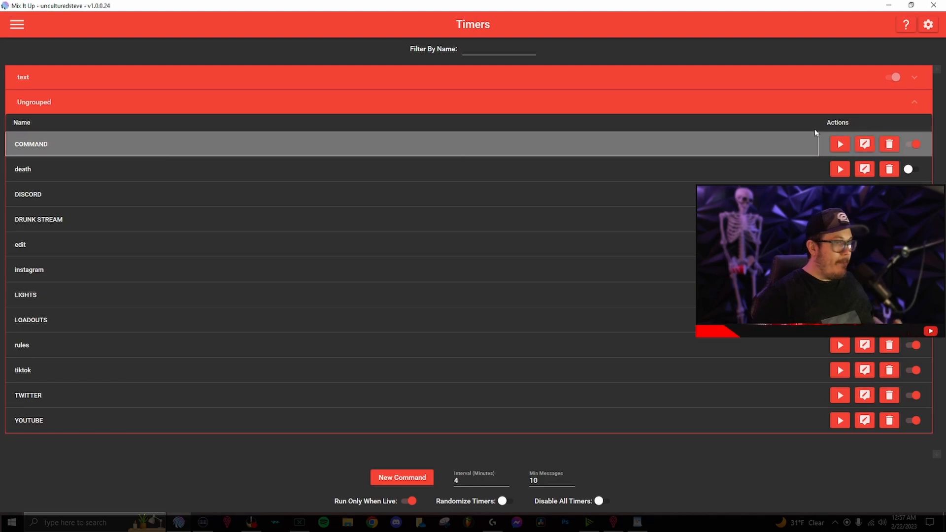
pyautogui.click(864, 144)
# Expand the COMMAND timer's Chat Message linking the commands spreadsheet, then close the editor.
pyautogui.click(344, 164)
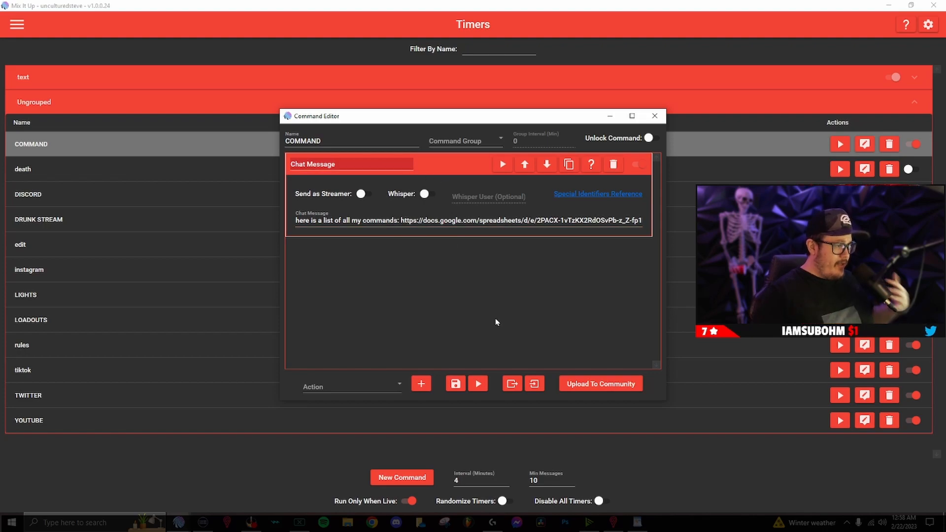
pyautogui.moveTo(531, 117); pyautogui.dragTo(460, 123)
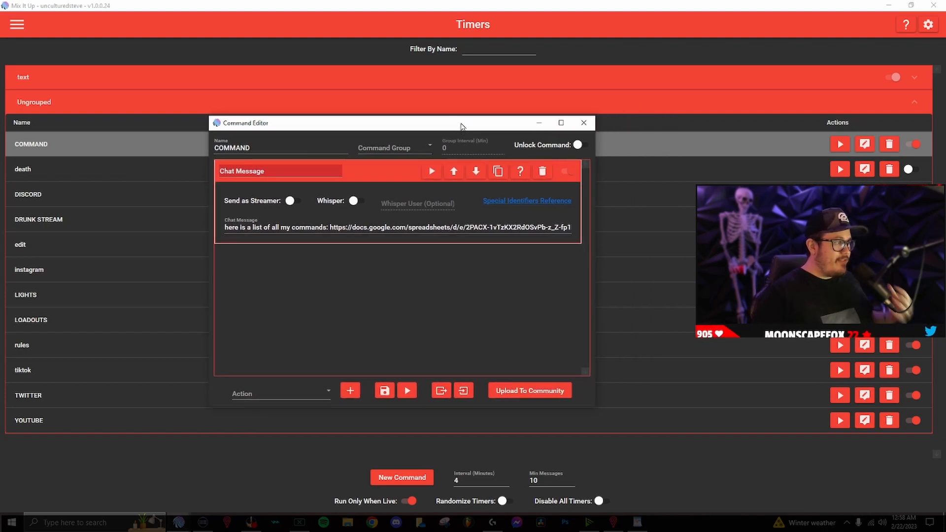
pyautogui.click(584, 122)
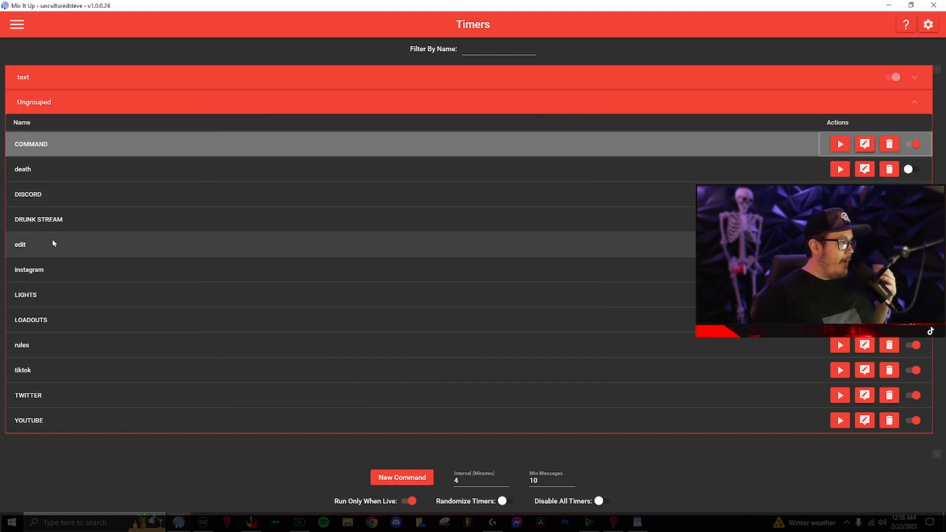
pyautogui.click(56, 295)
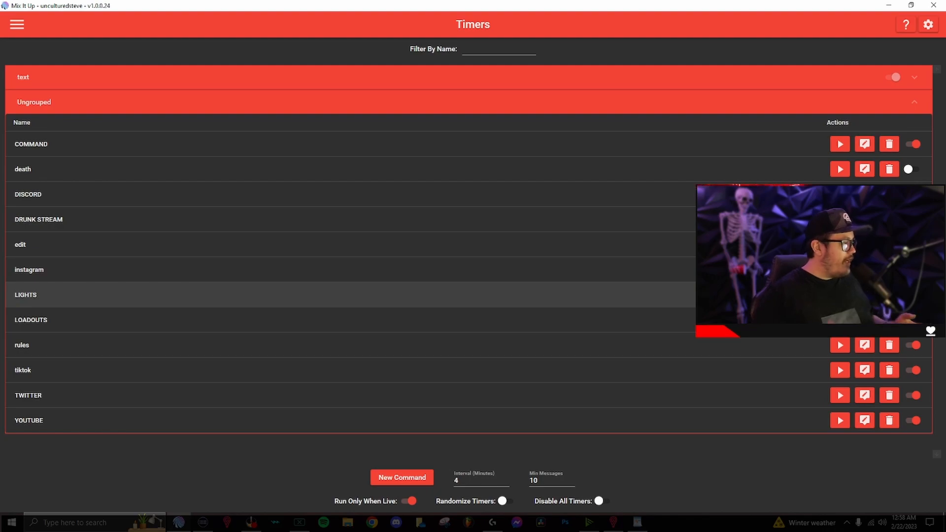
pyautogui.click(129, 350)
pyautogui.click(108, 375)
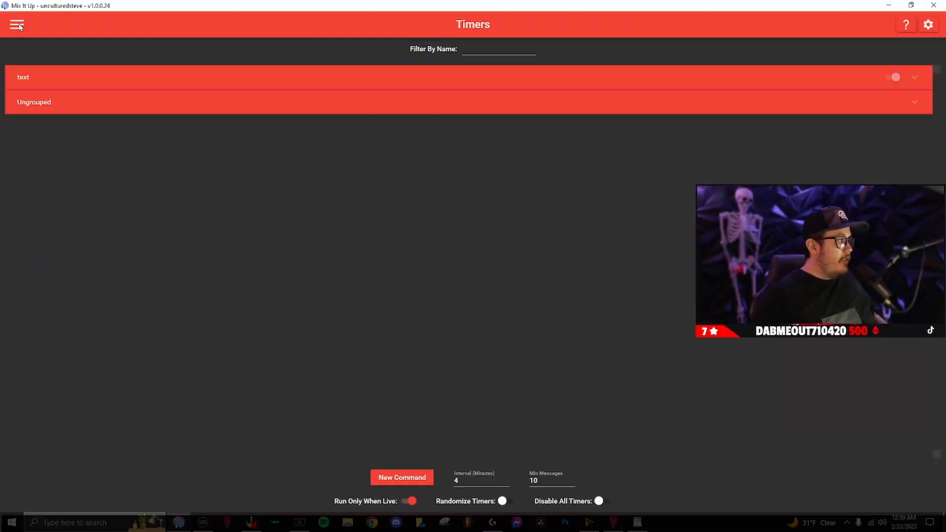
# Open the navigation drawer of app sections over the Timers page.
pyautogui.click(18, 26)
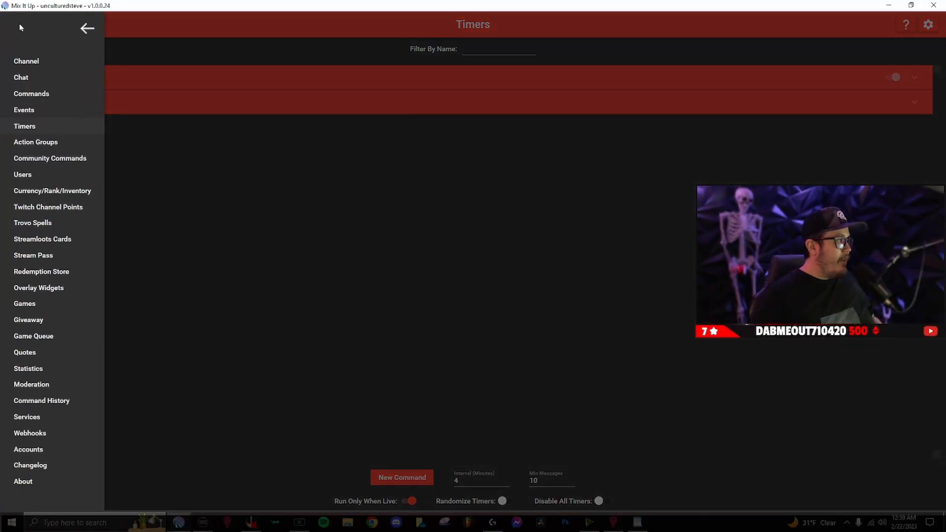
# On the Users page, open the found viewer's settings and test their custom entrance command.
pyautogui.click(59, 175)
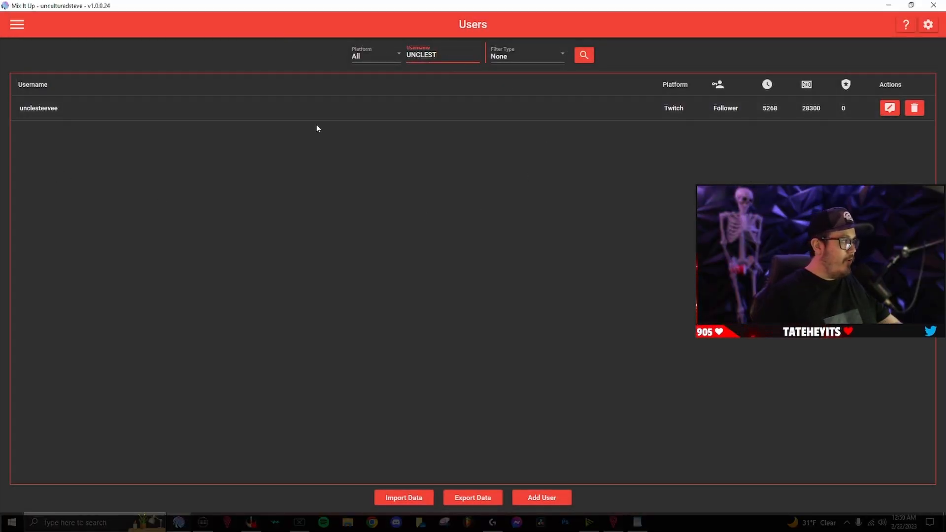
pyautogui.click(889, 107)
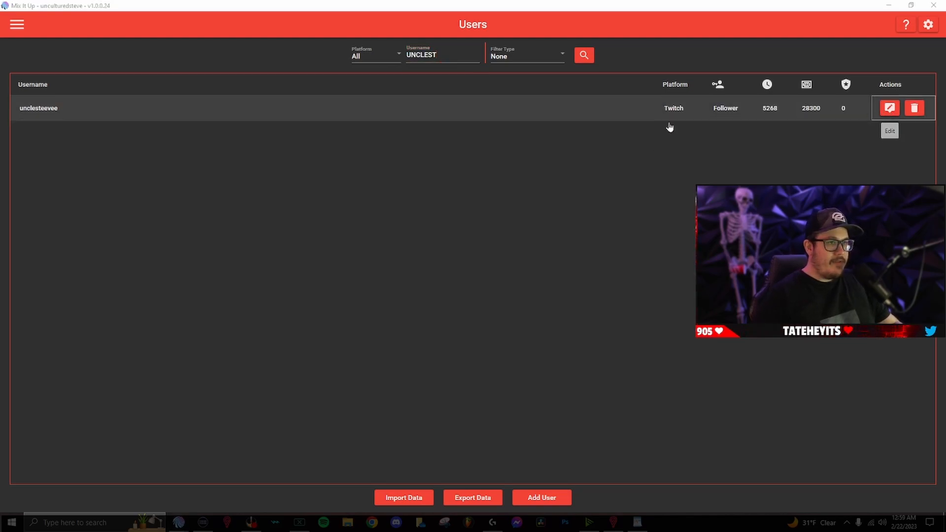
pyautogui.moveTo(433, 116); pyautogui.dragTo(302, 90)
pyautogui.scroll(-3, 330, 244)
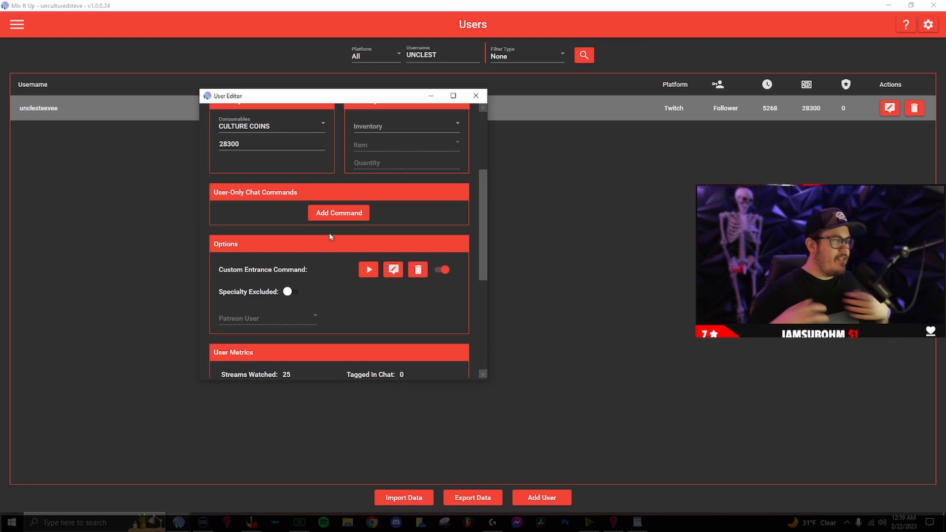
pyautogui.click(367, 271)
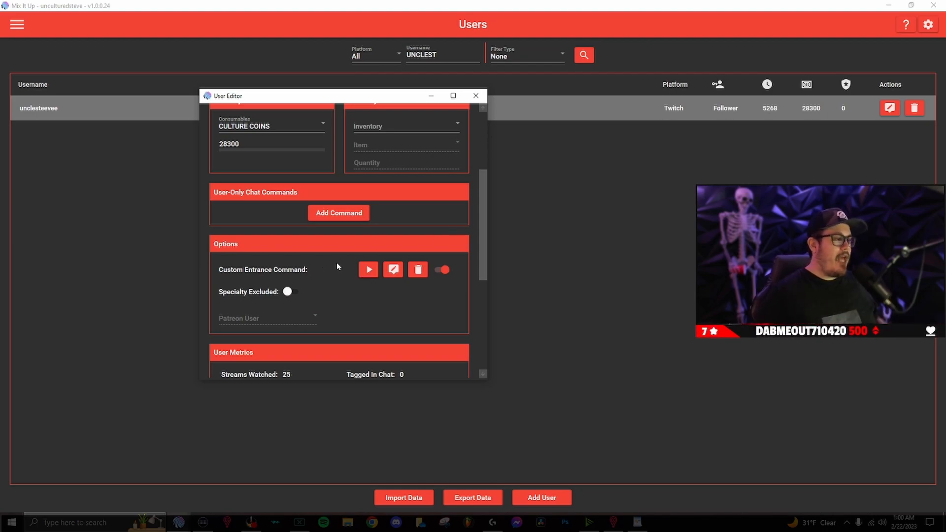
pyautogui.scroll(-1, 330, 270)
# Inspect the viewer's custom entrance command, with its Sound and Overlay actions, then close it.
pyautogui.click(392, 246)
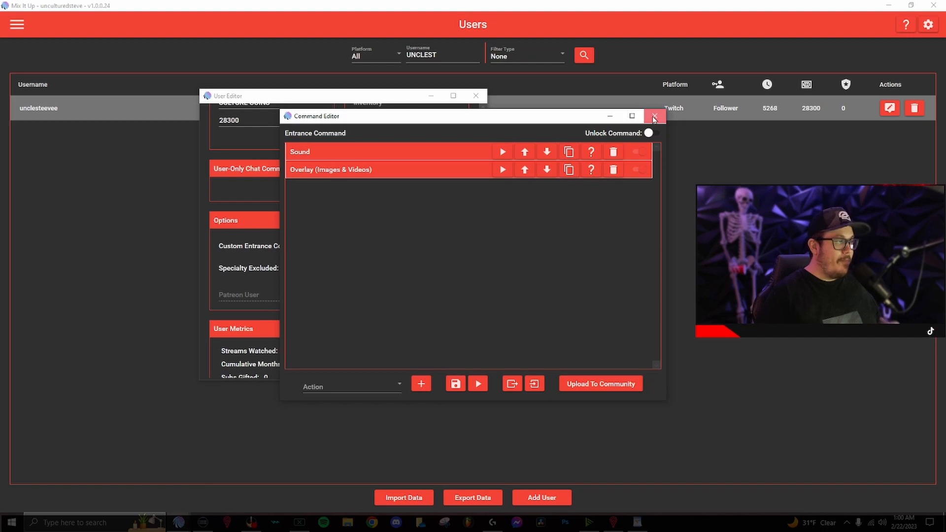
pyautogui.click(654, 117)
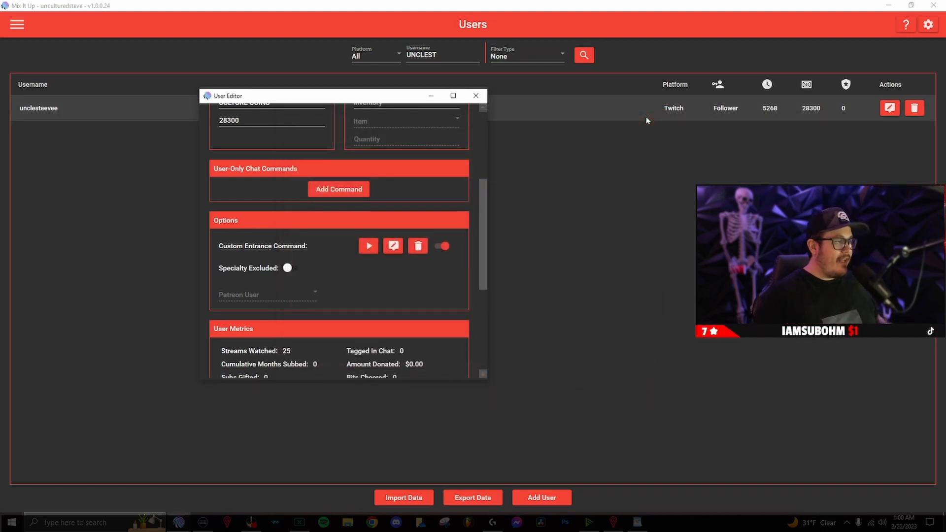
# Close the viewer's User Editor and bring up the app's section list from the Chat page.
pyautogui.click(480, 101)
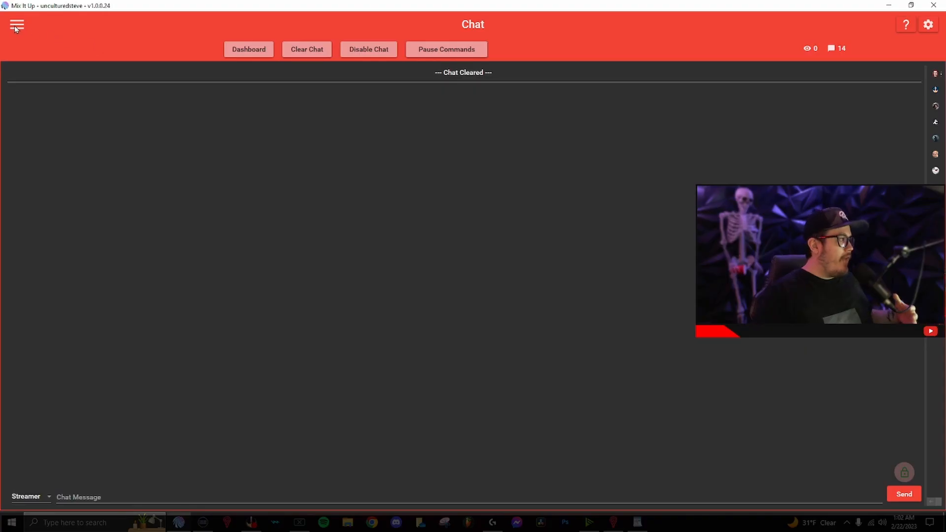
pyautogui.click(16, 26)
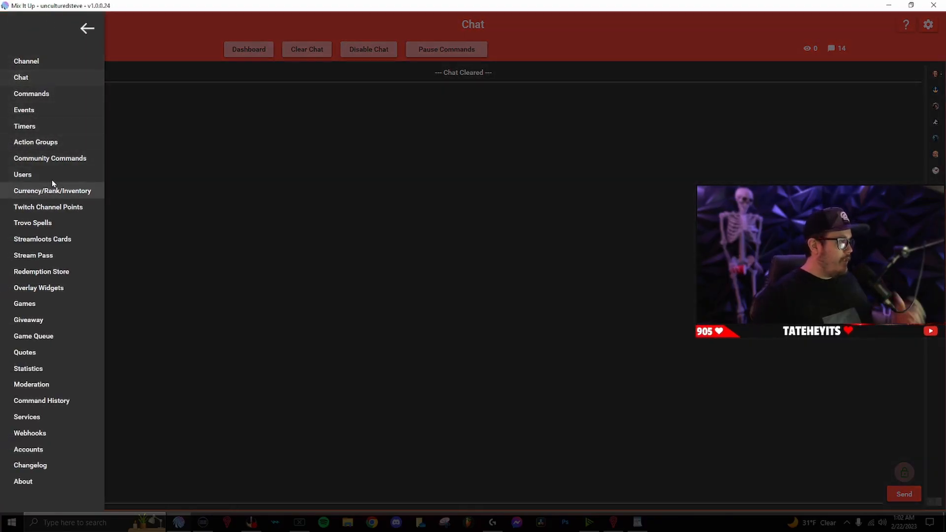
# Go to Twitch Channel Points and scroll from COWBOY OF CALDERA down to WARZONE LOAD OUT NAME.
pyautogui.click(52, 207)
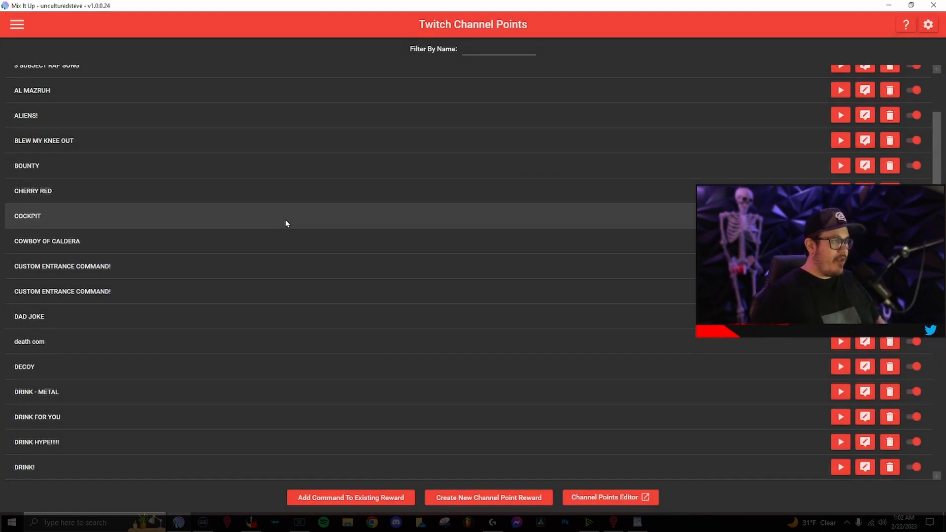
pyautogui.scroll(-5, 352, 323)
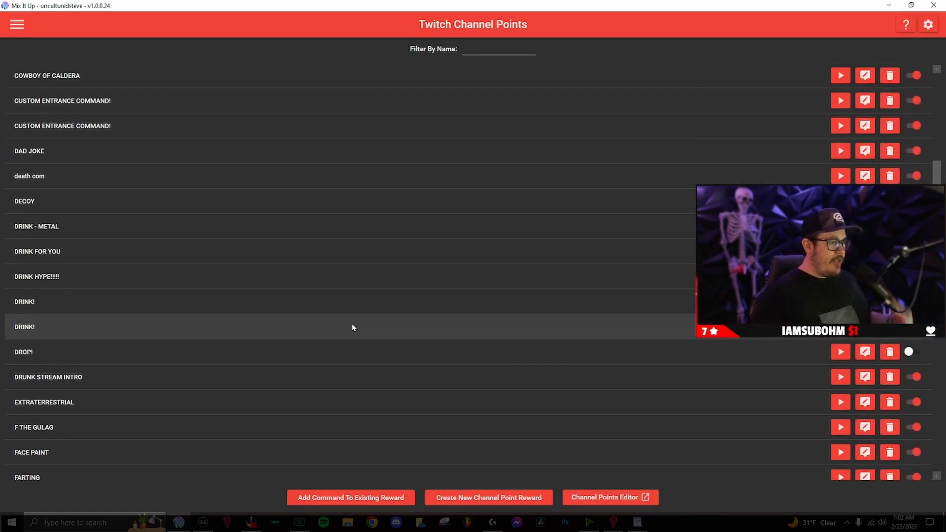
pyautogui.scroll(-5, 351, 325)
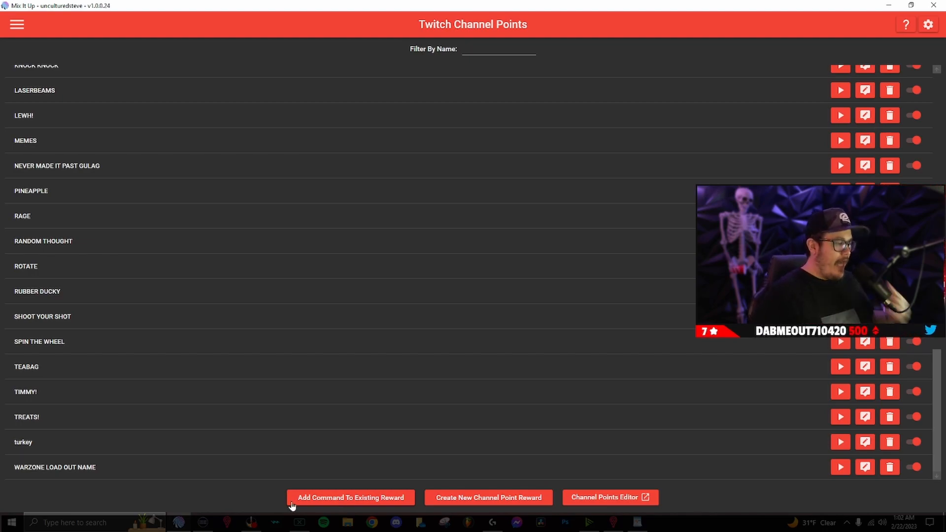
pyautogui.click(342, 498)
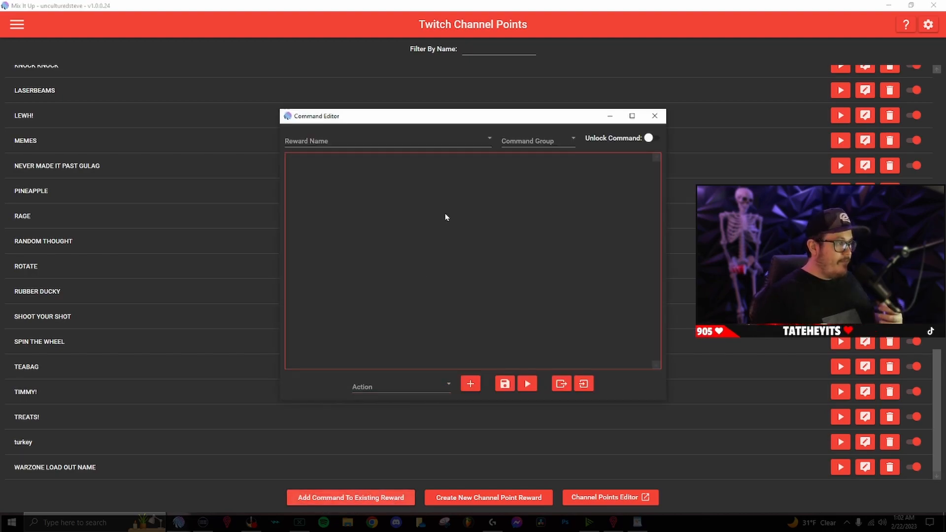
pyautogui.click(358, 143)
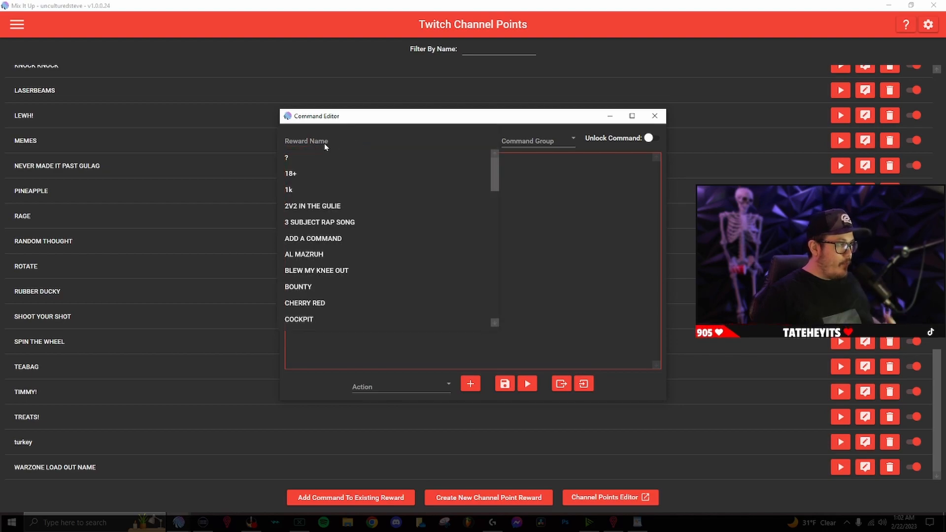
pyautogui.scroll(-5, 339, 233)
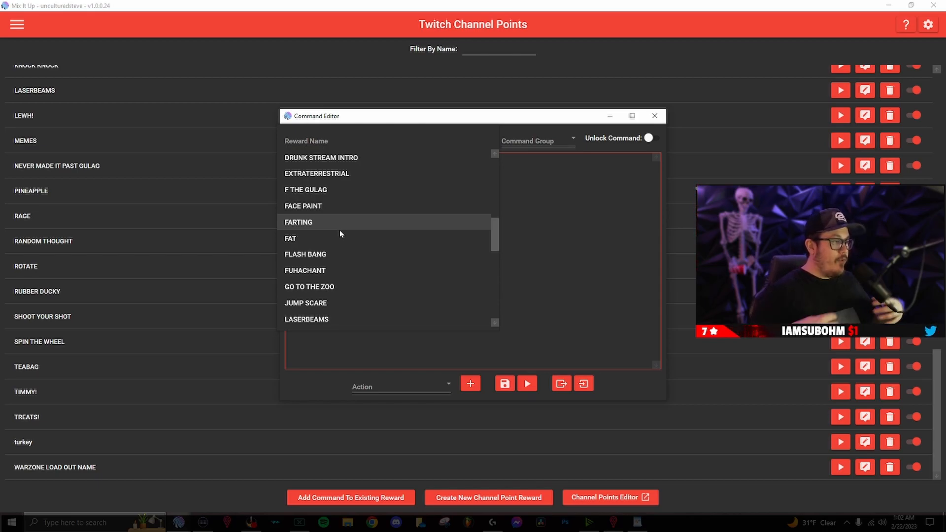
pyautogui.click(584, 295)
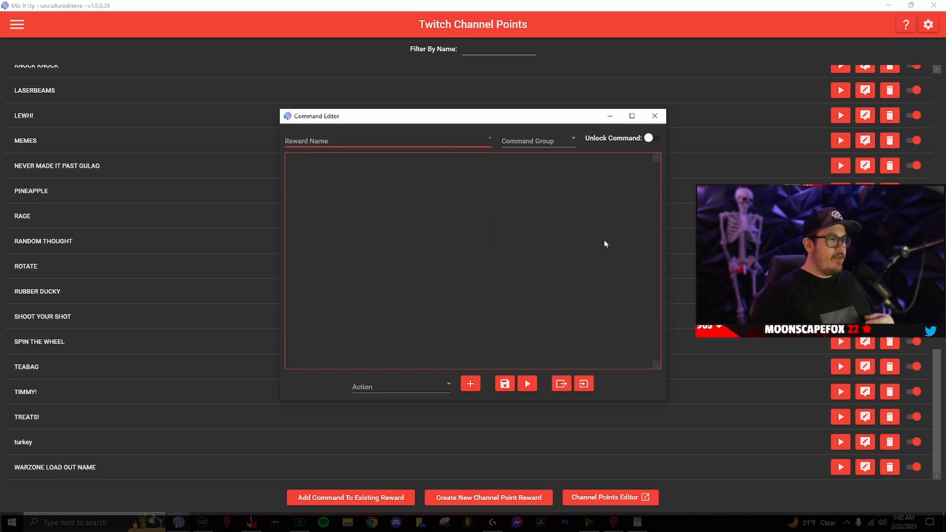
pyautogui.click(654, 115)
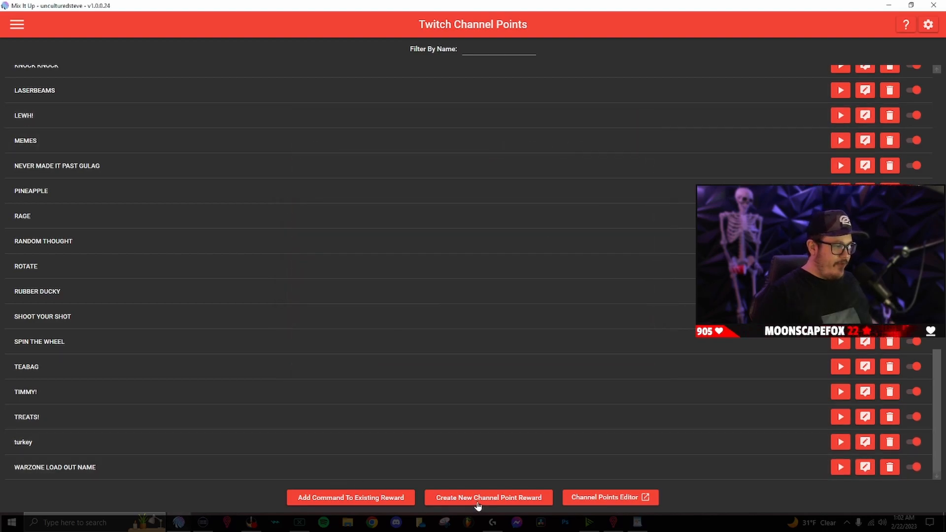
pyautogui.click(478, 503)
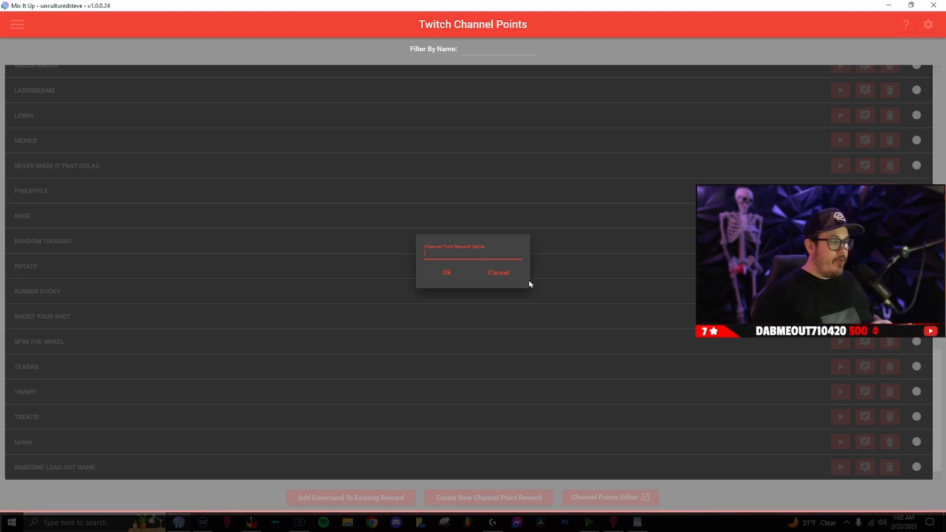
pyautogui.click(498, 272)
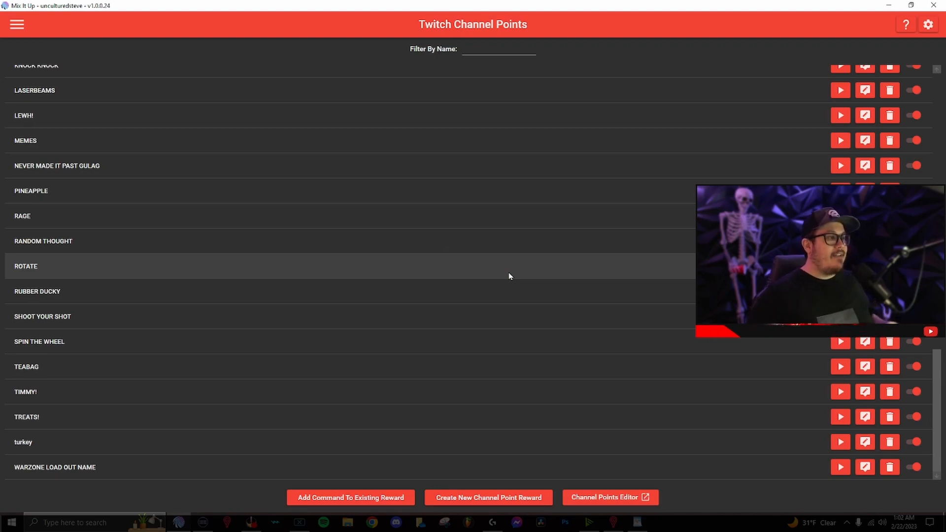